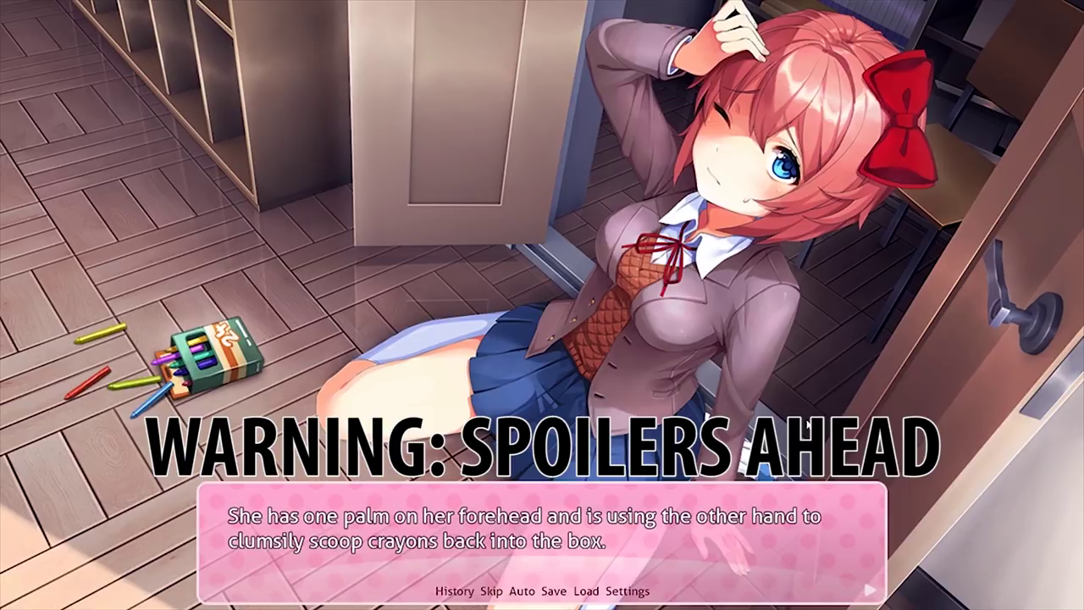
# Advance the crayon scene's dialogue to the next line.
pyautogui.press('Return')
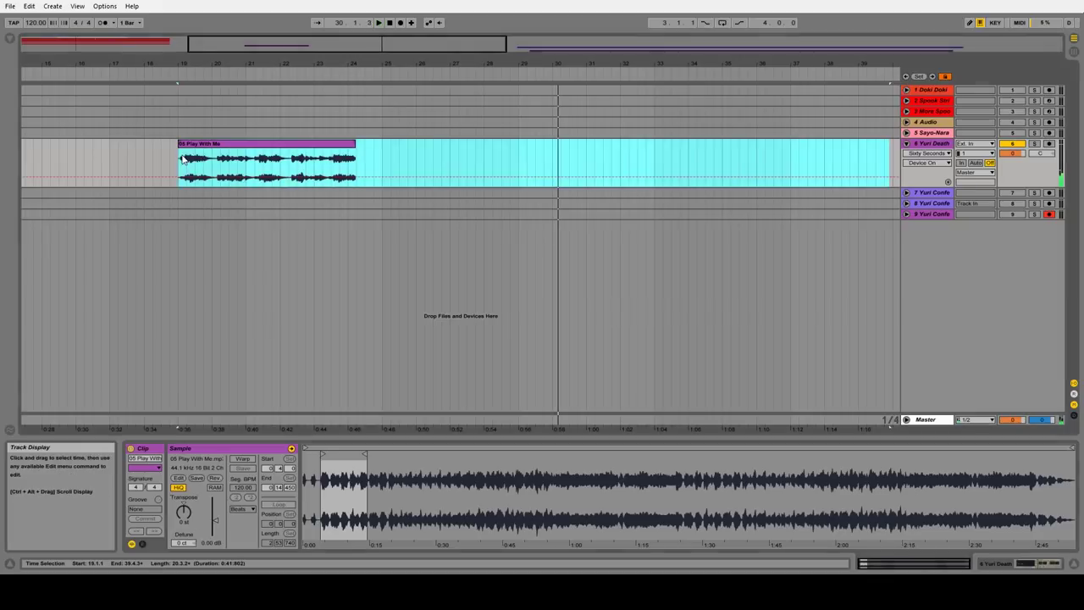
# Transpose the Play With Me clip to -24 st and show the Yuri Death track's devices.
pyautogui.press('space')
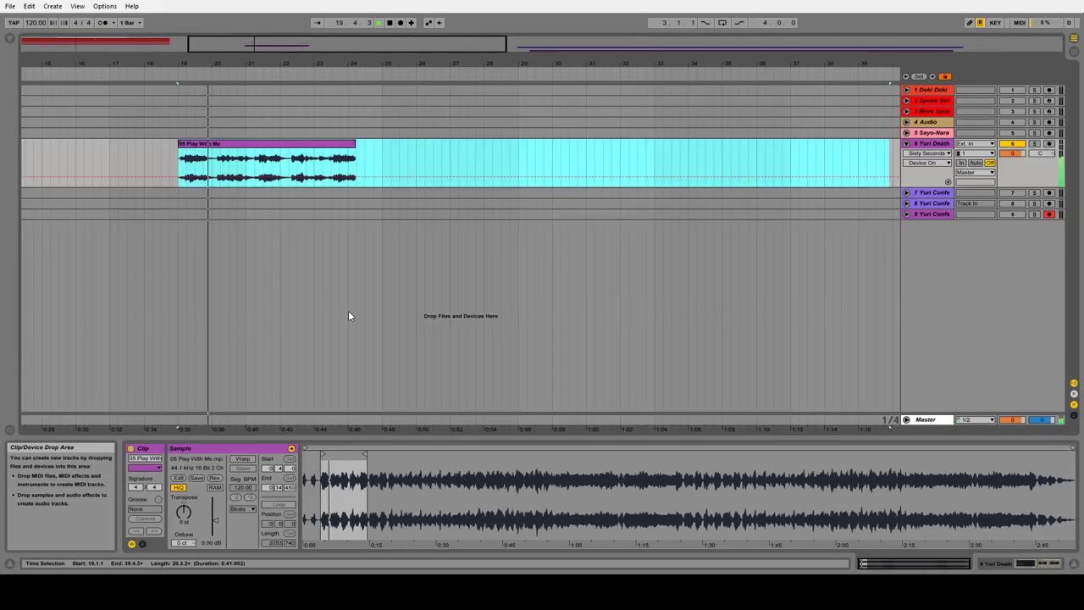
pyautogui.click(186, 523)
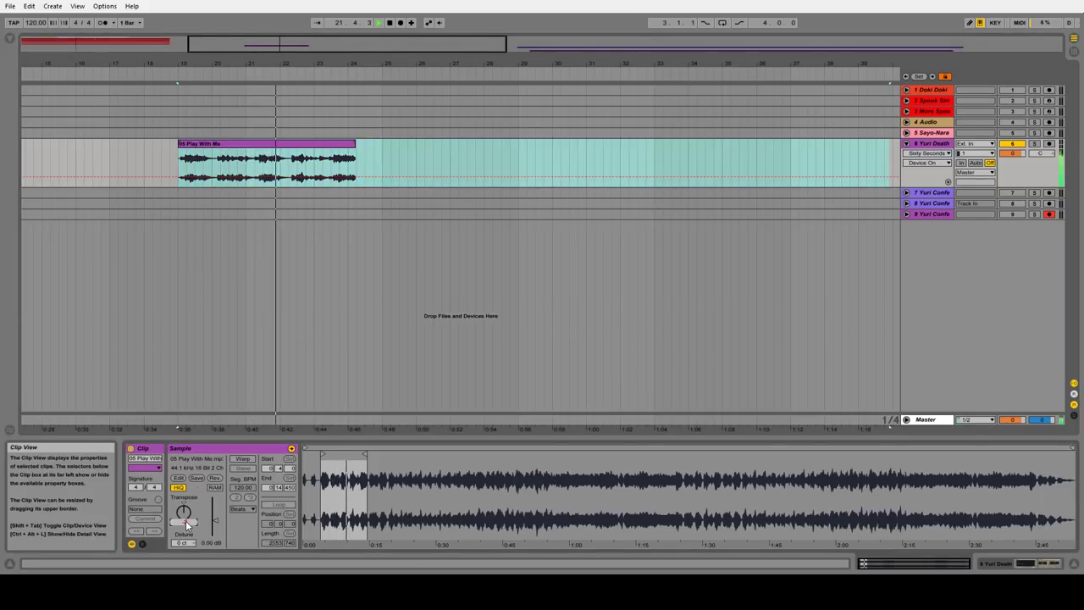
pyautogui.moveTo(186, 523); pyautogui.dragTo(188, 563)
pyautogui.click(920, 145)
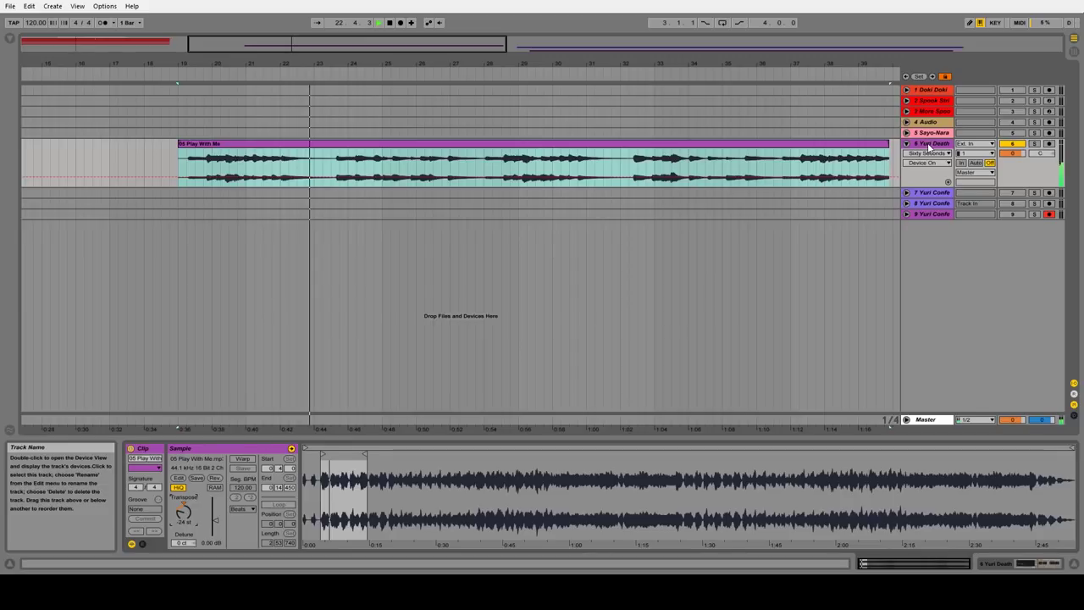
pyautogui.click(1046, 563)
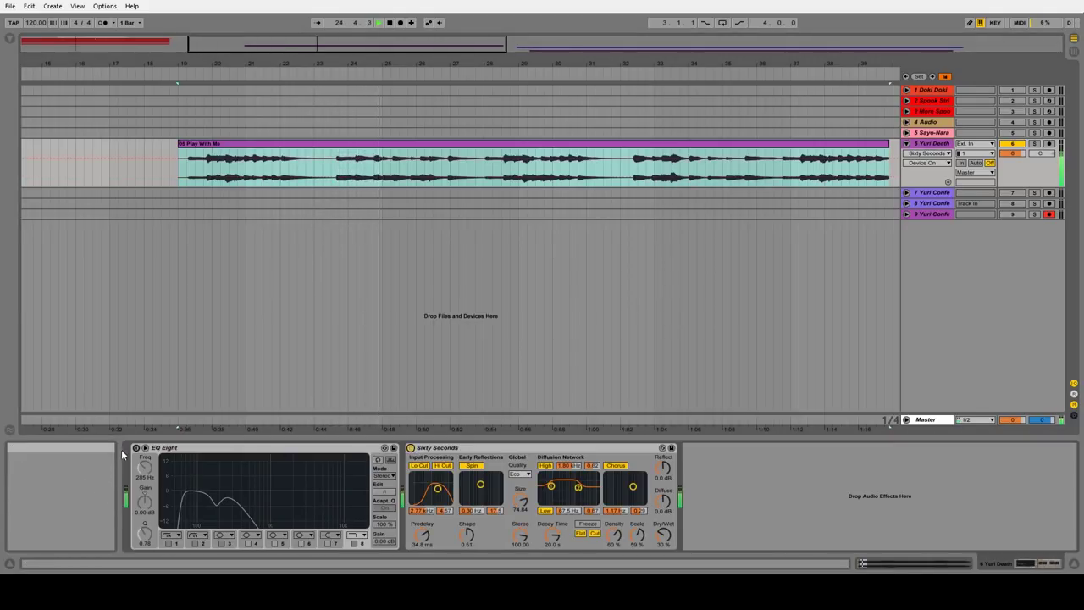
# Raise the Yuri Death track's EQ Eight band 3 frequency to 22.0 kHz.
pyautogui.click(372, 447)
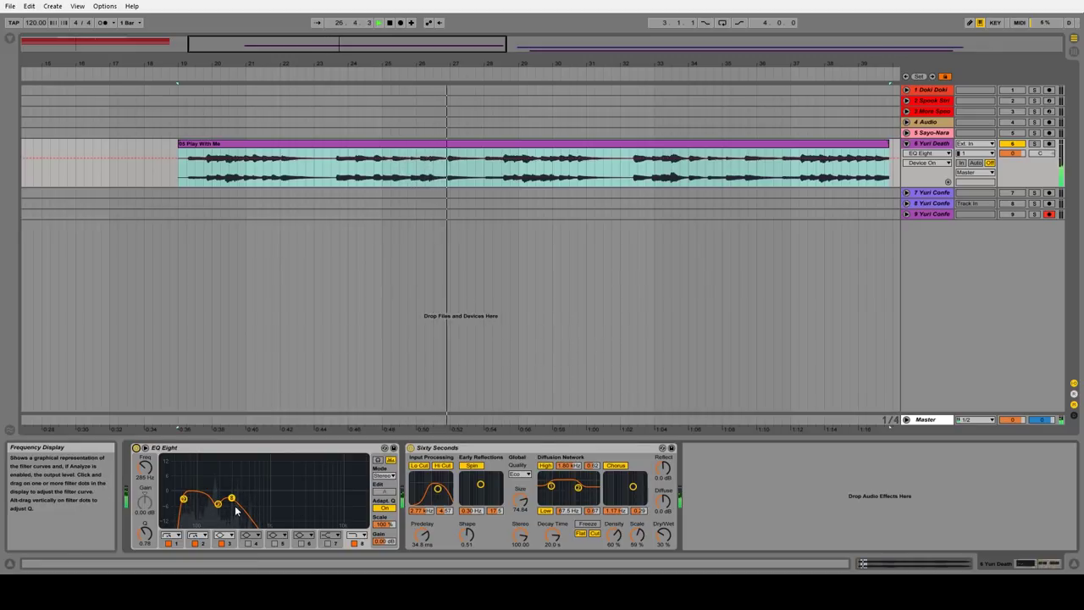
pyautogui.moveTo(145, 466); pyautogui.dragTo(144, 423)
pyautogui.moveTo(145, 467); pyautogui.dragTo(144, 407)
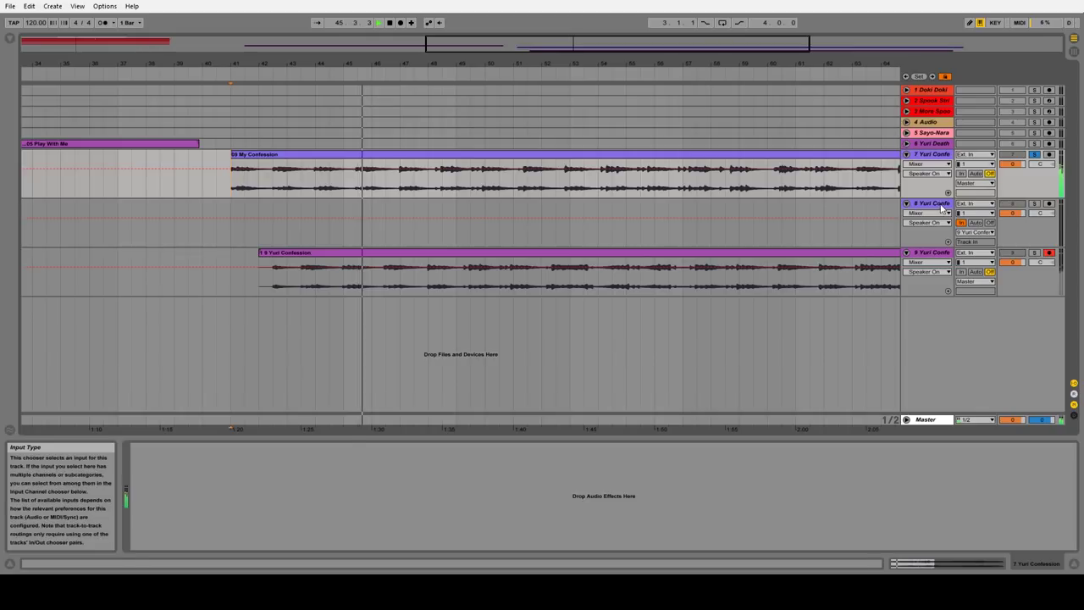
# Set the Looper on confession track 8 to Reverse.
pyautogui.click(895, 225)
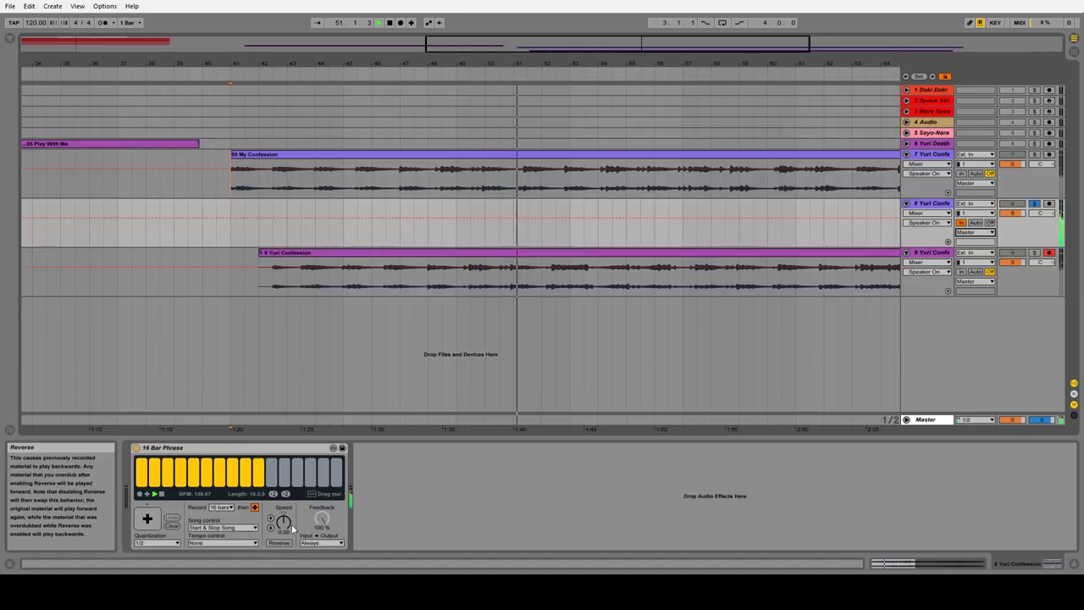
pyautogui.click(275, 543)
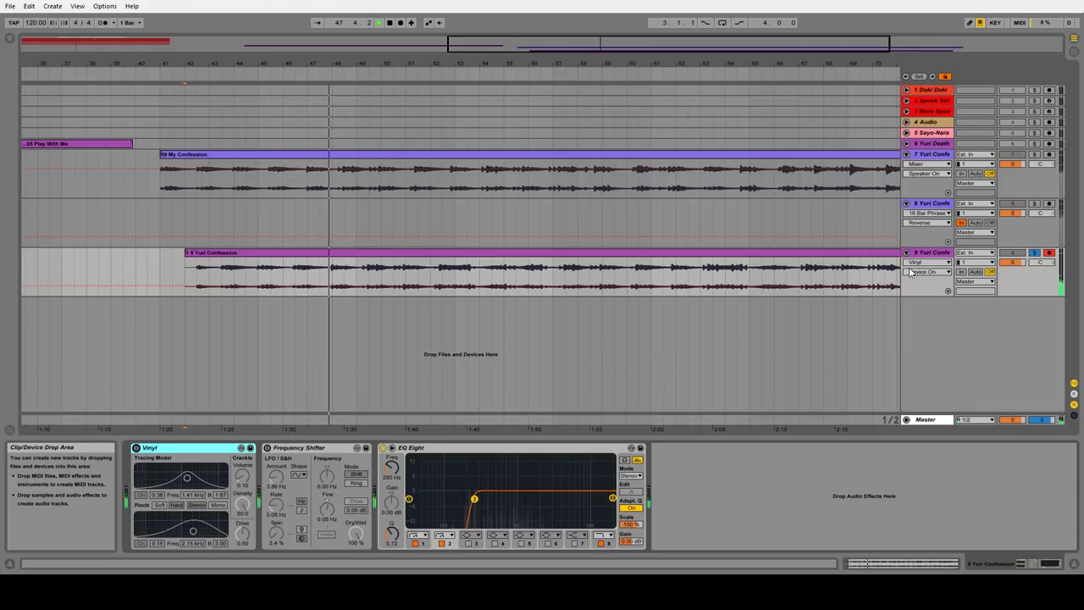
# Turn on the Frequency Shifter and set its LFO Amount to about 22 %.
pyautogui.click(268, 448)
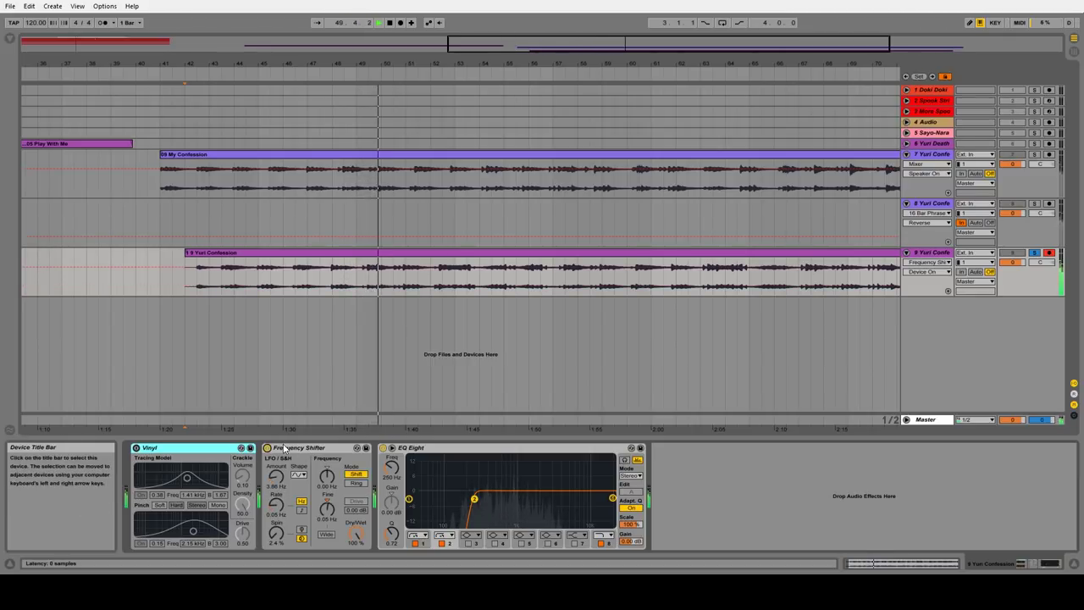
pyautogui.moveTo(276, 483); pyautogui.dragTo(276, 461)
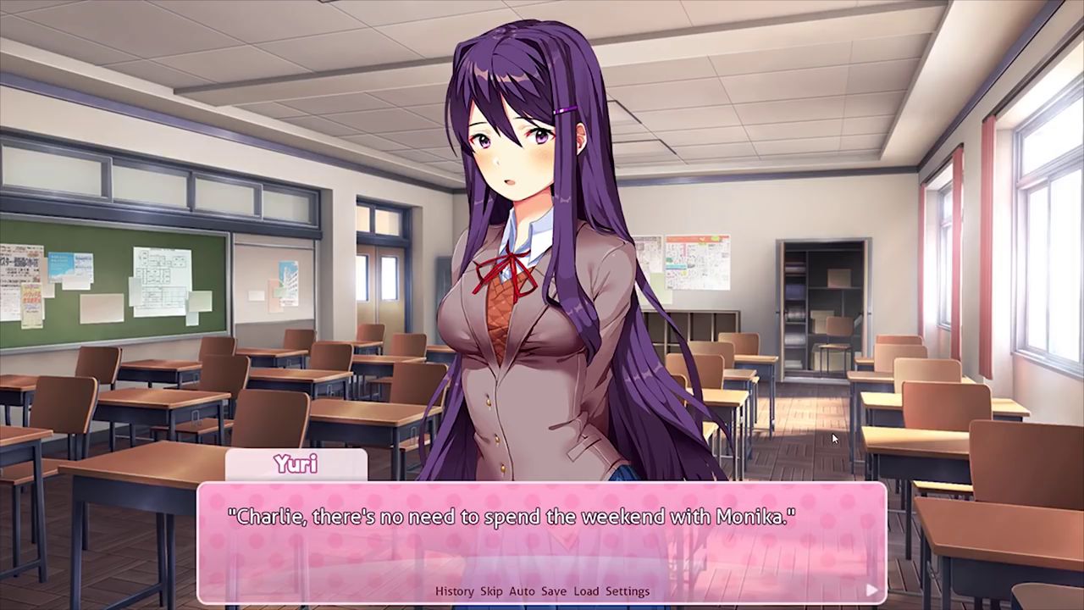
# Advance Yuri's dialogue to the line "Don't listen to her.".
pyautogui.click(831, 432)
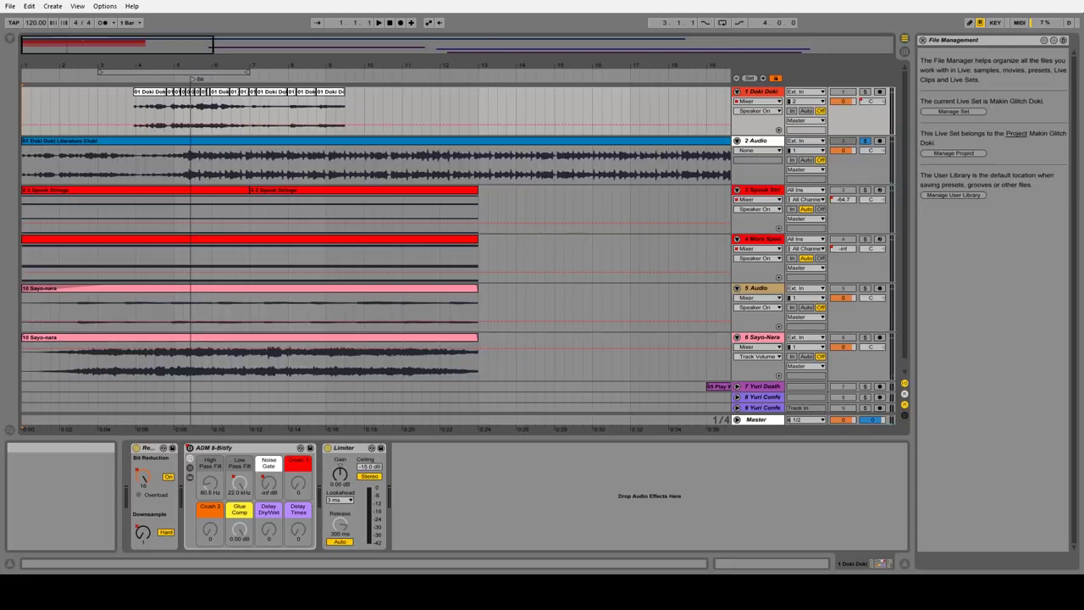
pyautogui.press('space')
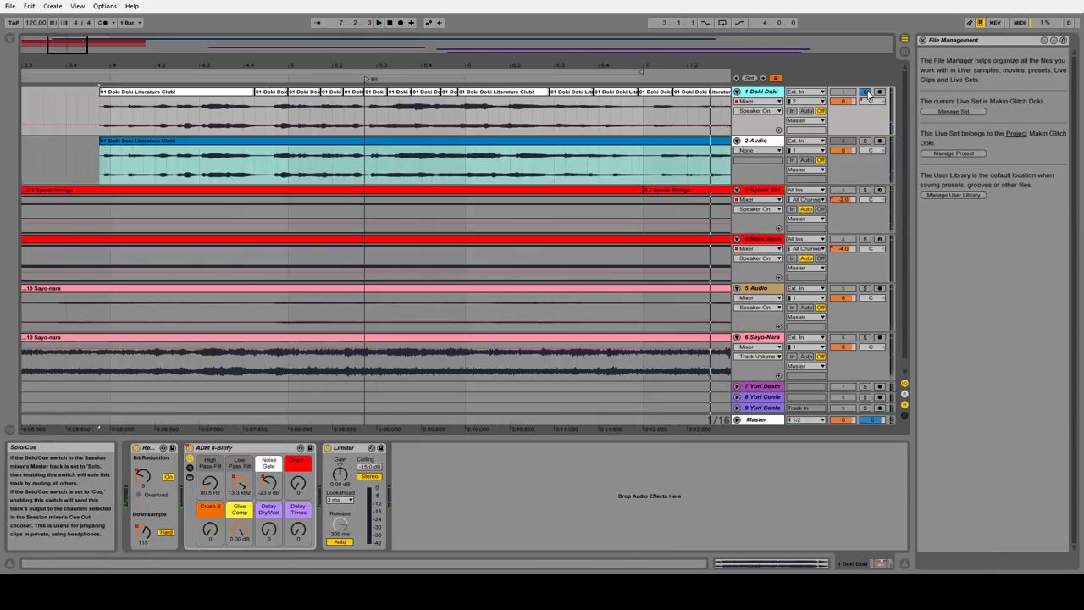
# Play from an insert mark, show track 1's Redux Bit Depth automation, and select 8-Bitify.
pyautogui.click(110, 168)
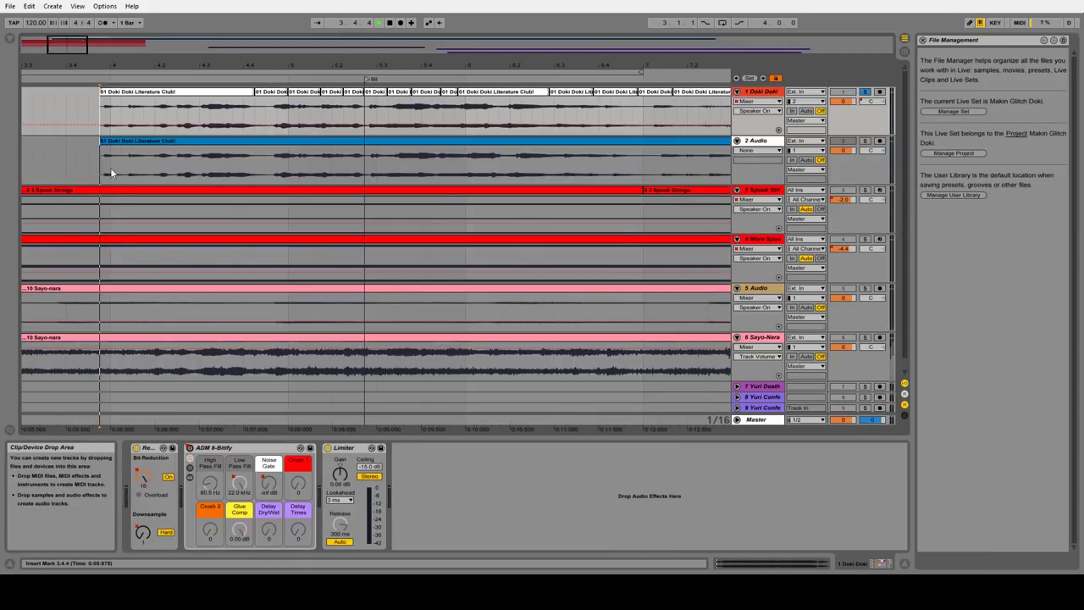
pyautogui.press('space')
pyautogui.click(143, 482)
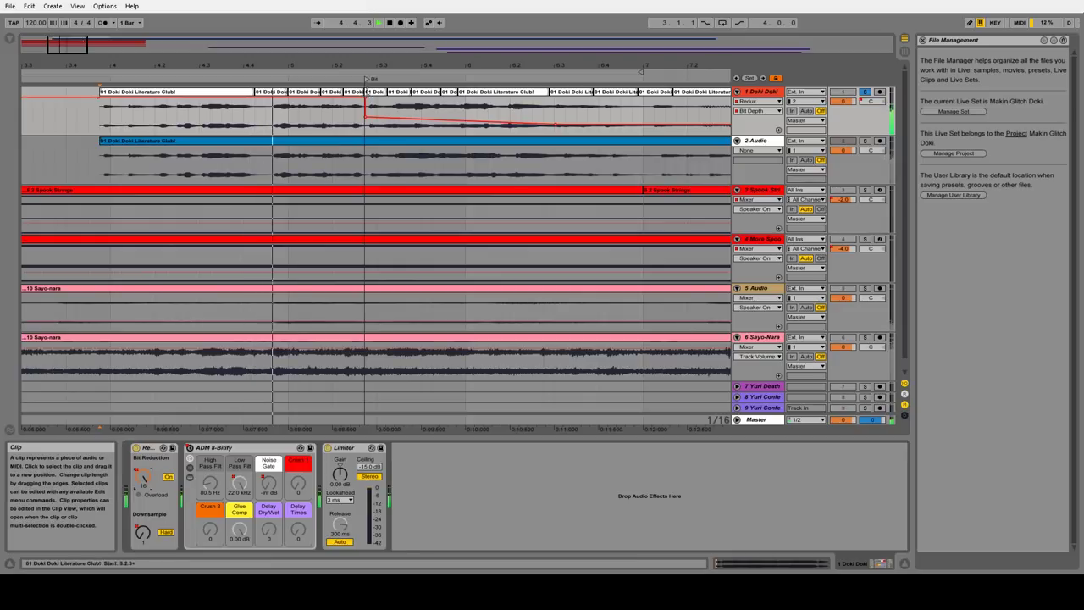
pyautogui.moveTo(71, 50); pyautogui.dragTo(78, 38)
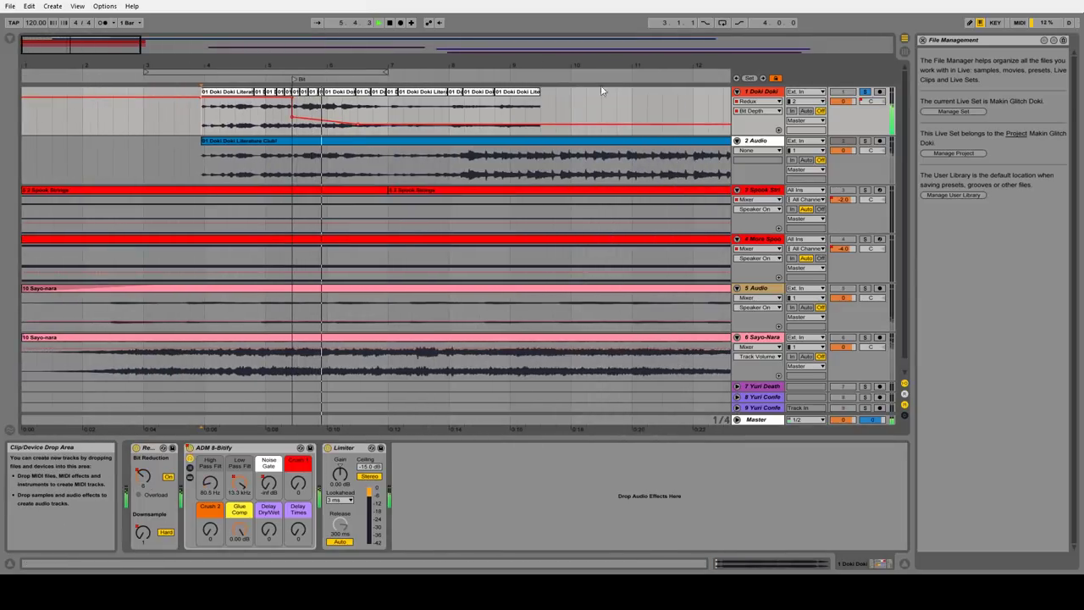
pyautogui.click(233, 450)
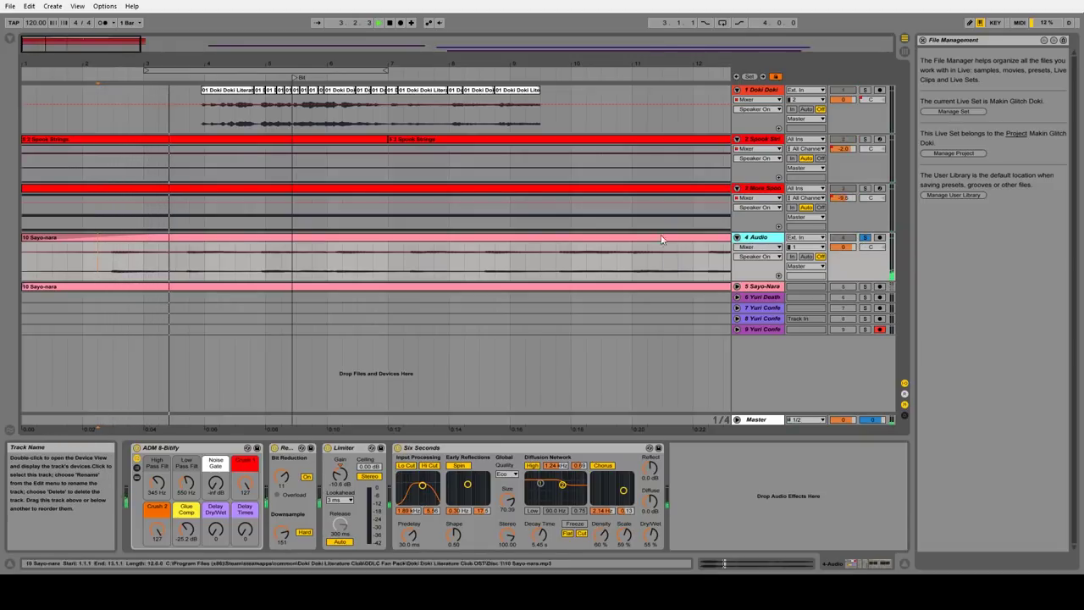
# Reset the Sayo-nara clip's Transpose to 0 st.
pyautogui.click(508, 244)
pyautogui.doubleClick(509, 244)
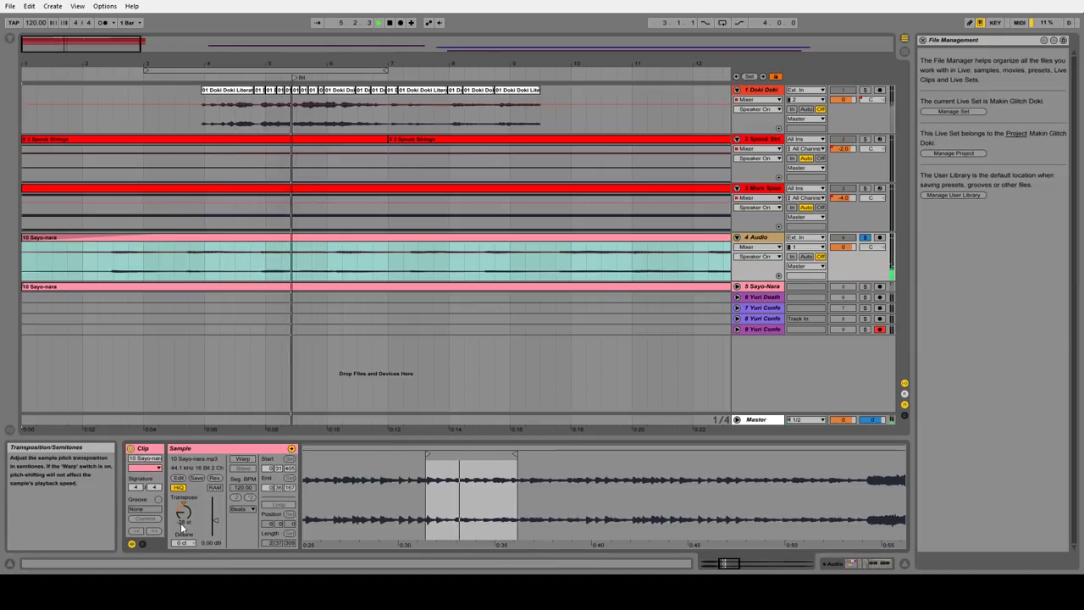
pyautogui.moveTo(182, 522); pyautogui.dragTo(181, 527)
pyautogui.press('Delete')
pyautogui.press('space')
pyautogui.press('space')
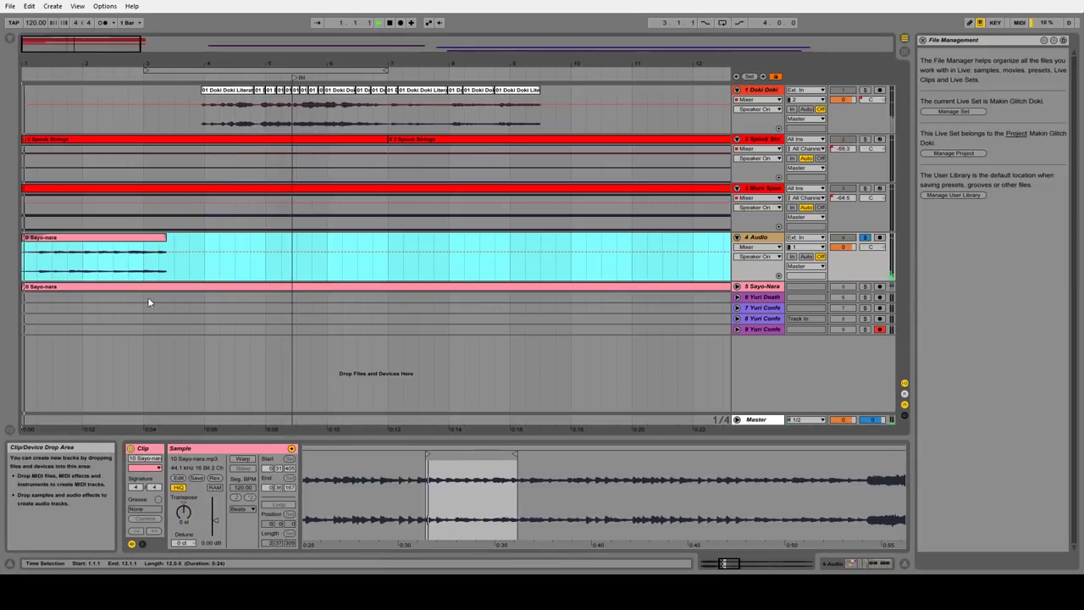
# Turn off Redux and Six Seconds on track 4, then play from the start.
pyautogui.click(761, 238)
pyautogui.doubleClick(764, 239)
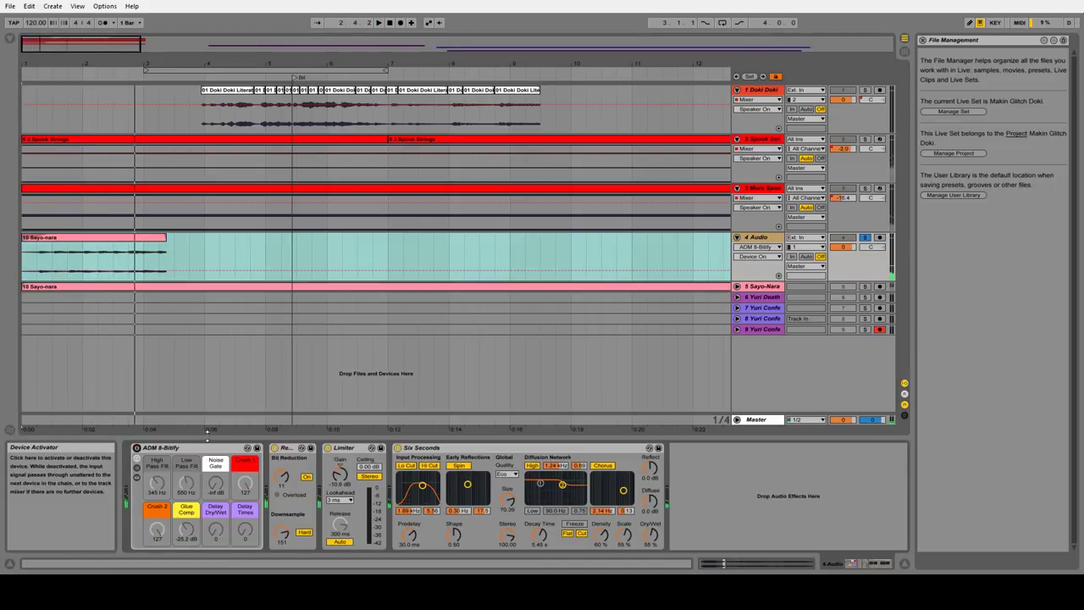
pyautogui.click(275, 448)
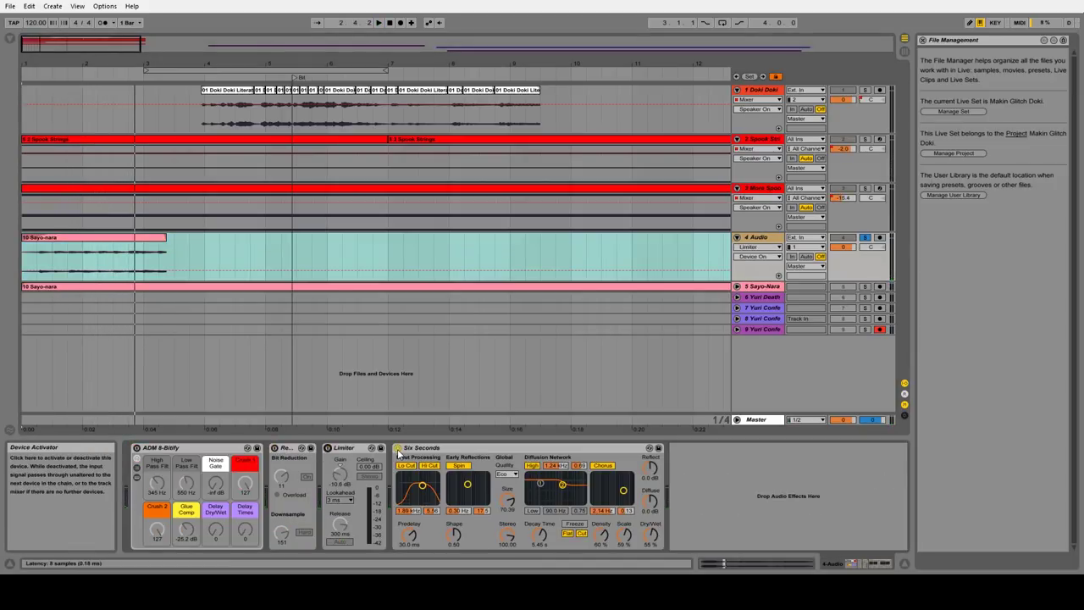
pyautogui.click(398, 448)
pyautogui.click(313, 305)
pyautogui.press('space')
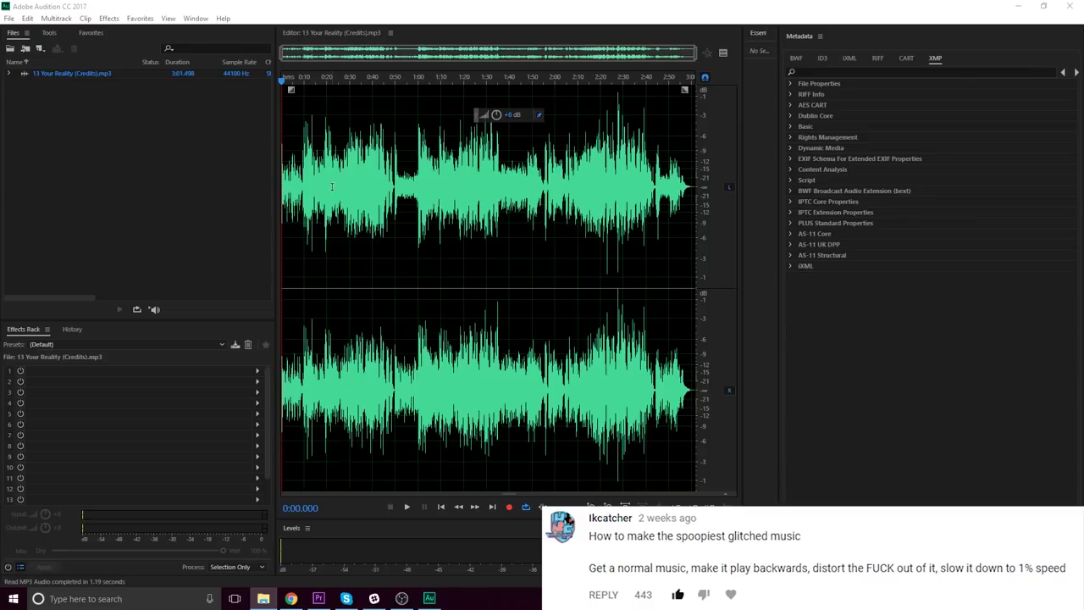
# Play Your Reality (Credits) from about 0:30, then reverse the whole song.
pyautogui.click(349, 186)
pyautogui.press('space')
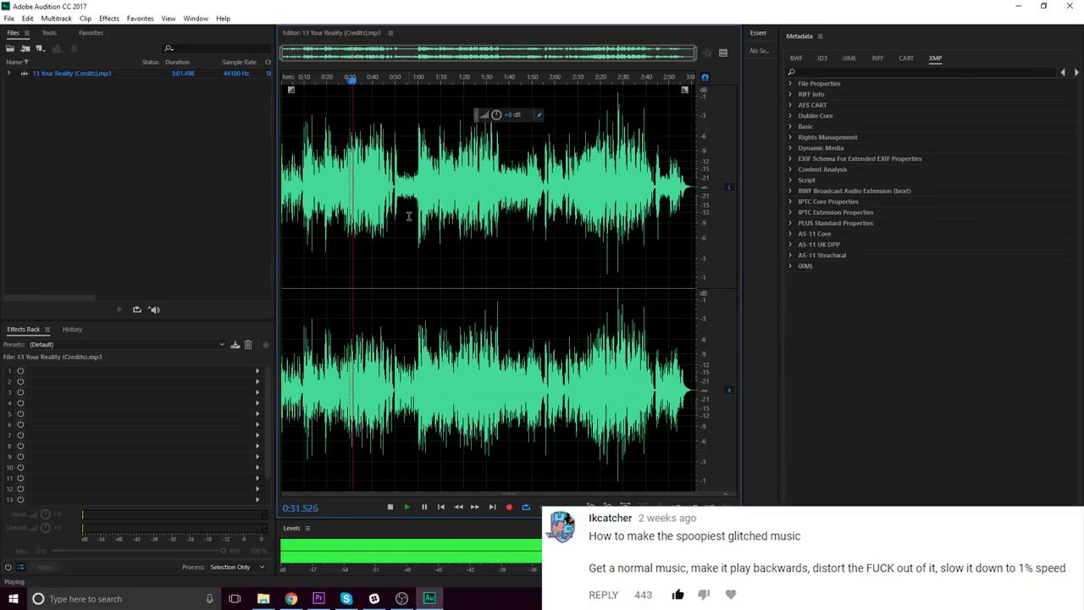
pyautogui.hotkey('ctrl', 'r')
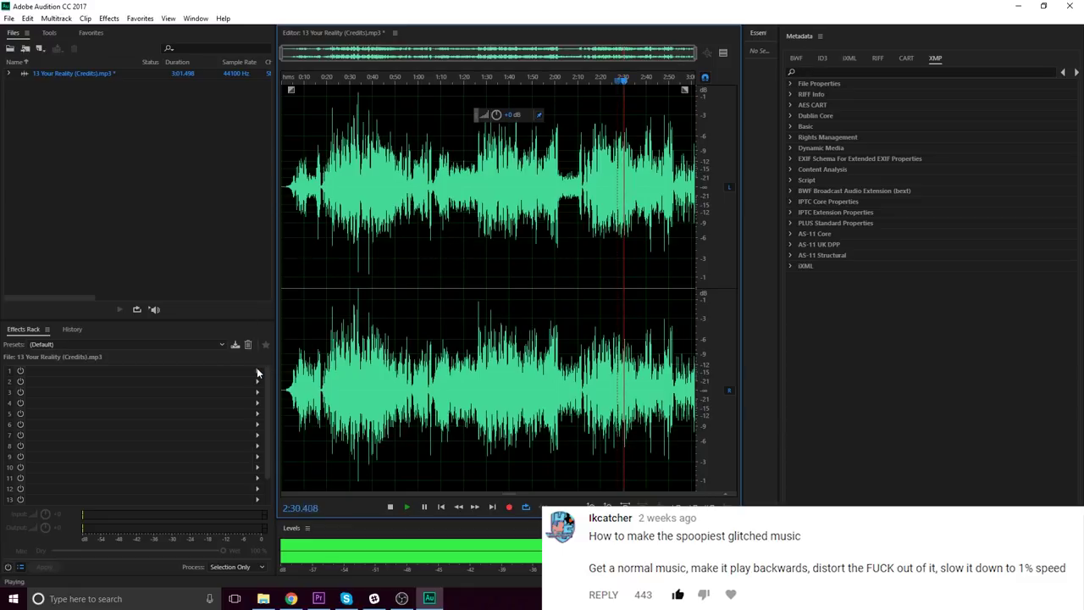
# Apply the Distortion effect's Maximum Pain preset to the reversed song.
pyautogui.click(108, 18)
pyautogui.click(296, 243)
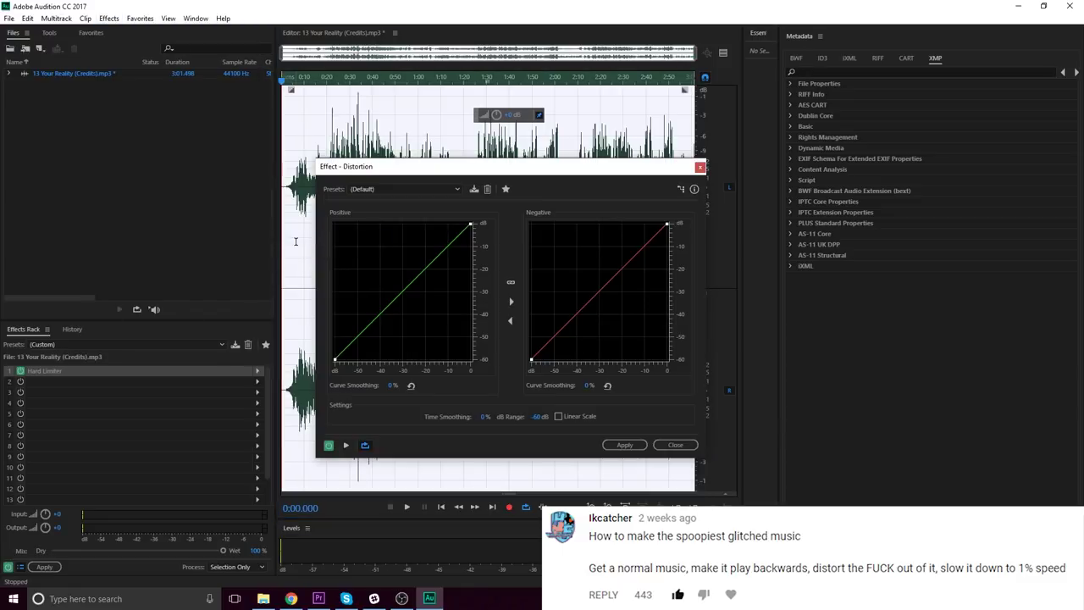
pyautogui.click(457, 189)
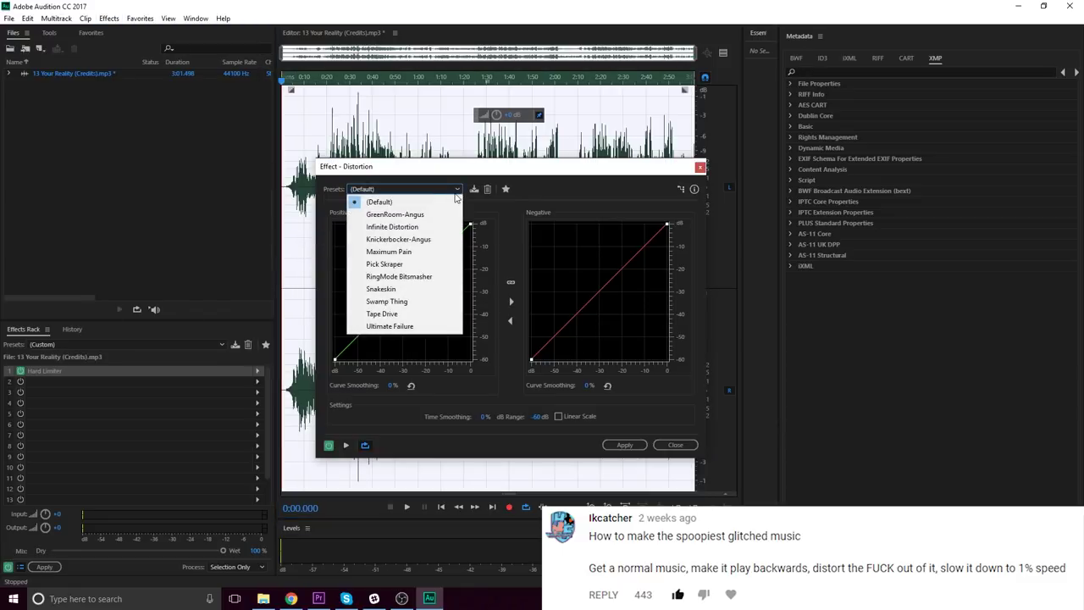
pyautogui.click(388, 252)
pyautogui.press('Return')
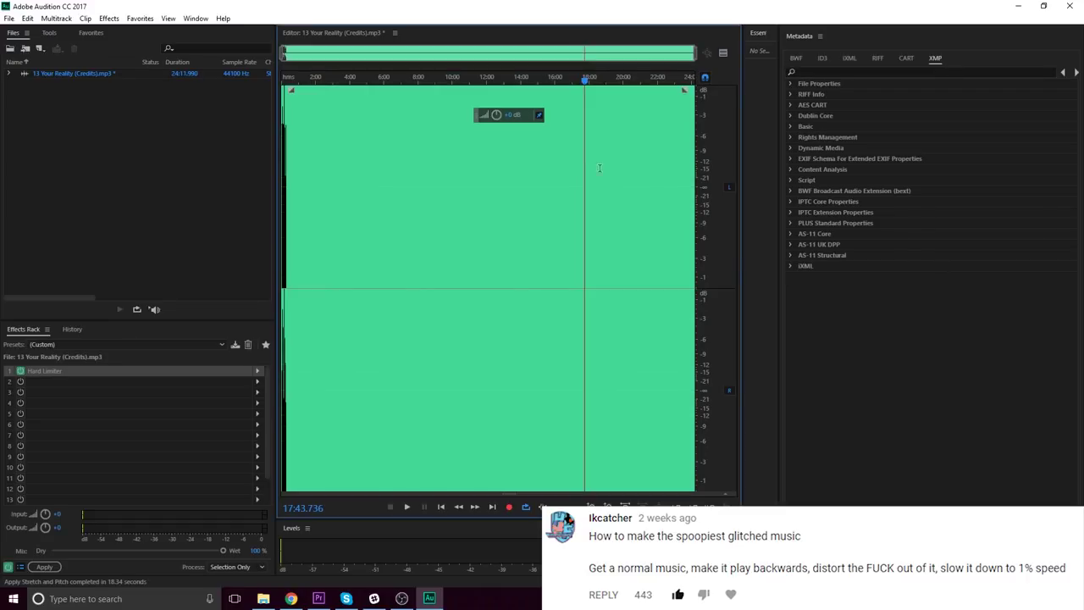
# Play back the distorted song, now stretched to 24:11.990 in Audition.
pyautogui.press('space')
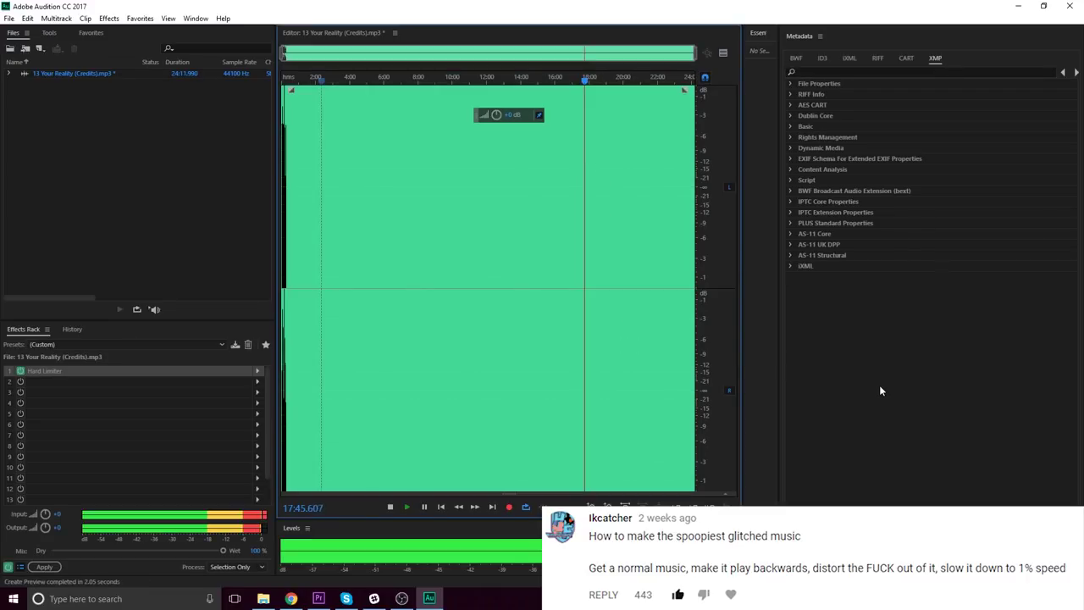